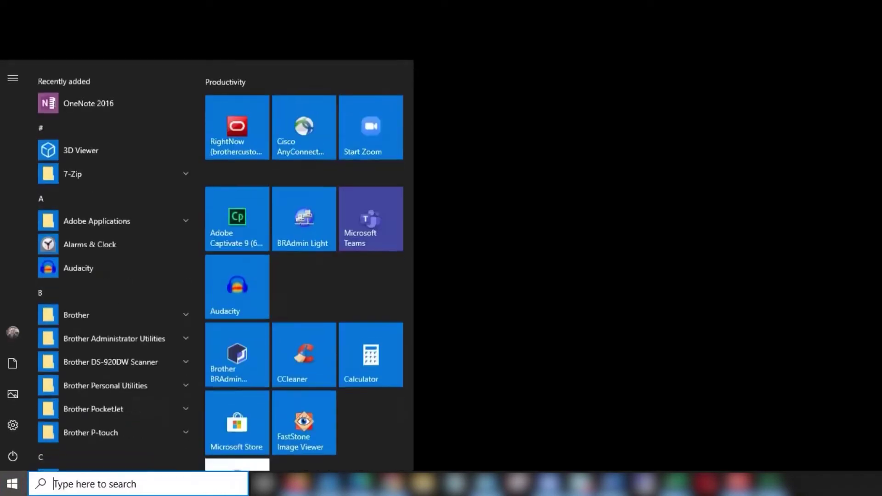
Step: Launch Brother iPrint&Scan from the Brother folder in the Start menu
click(184, 317)
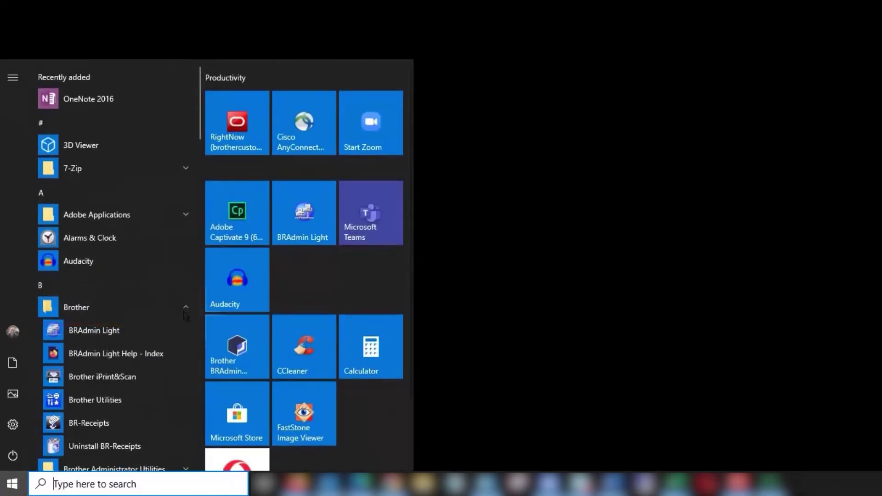
click(158, 378)
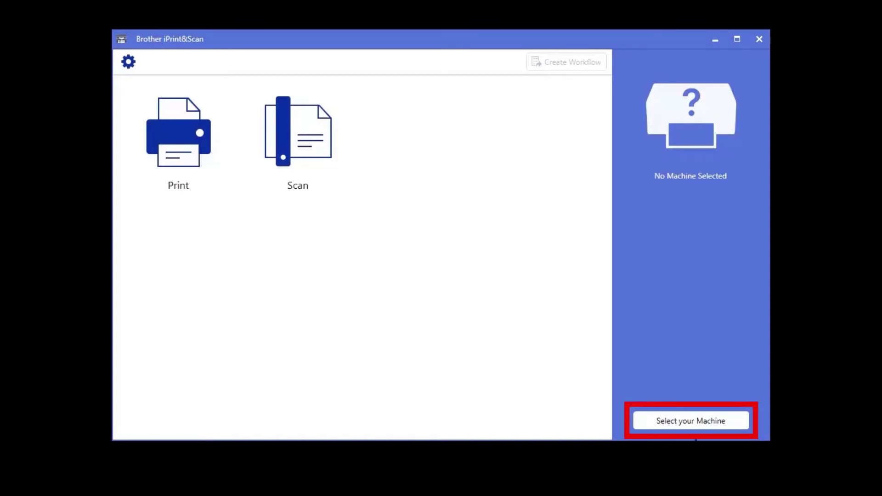
Step: Select the network MFC-J995DW as the machine in iPrint&Scan
click(740, 426)
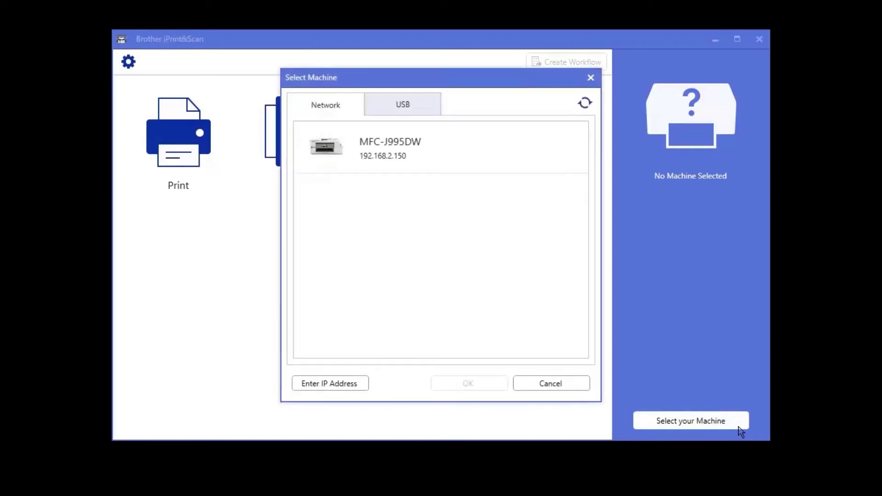
click(464, 163)
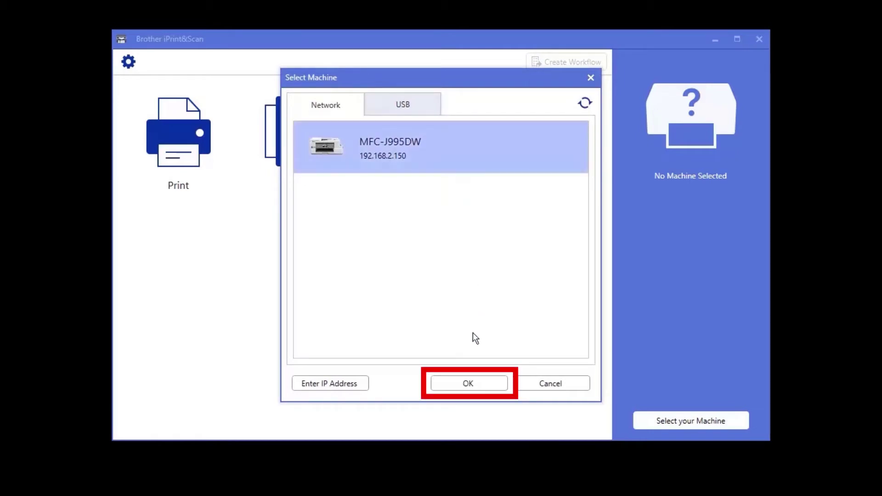
click(485, 389)
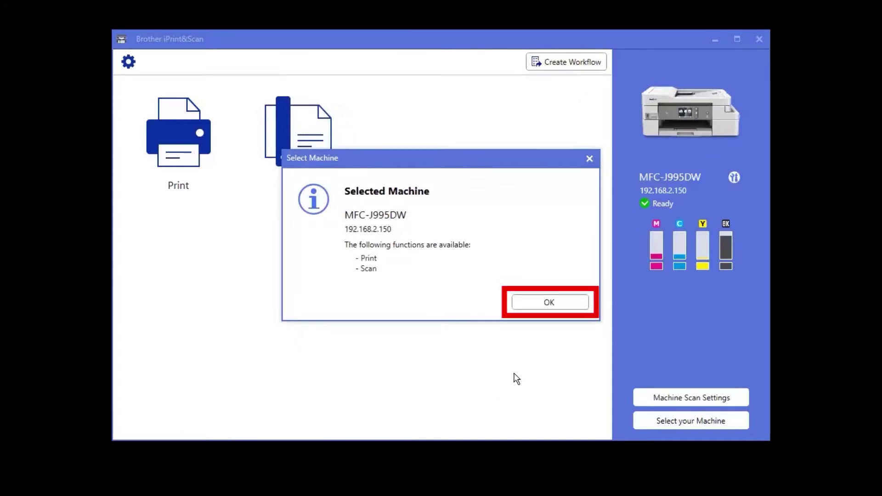
Step: Set the machine's File scan key to 24bit Color with PDF file type
click(576, 305)
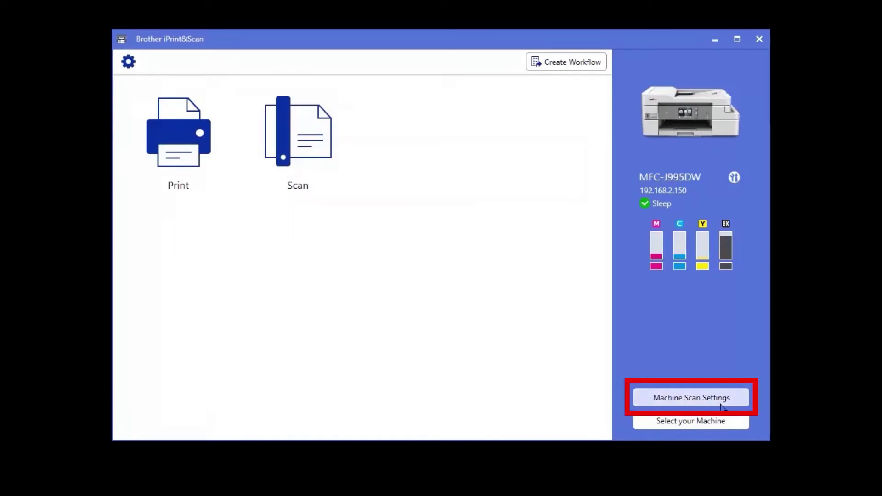
click(739, 404)
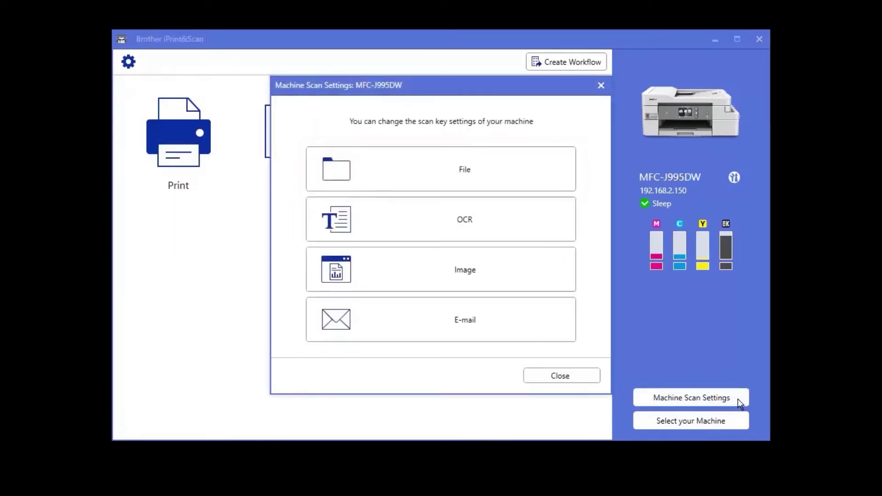
click(538, 187)
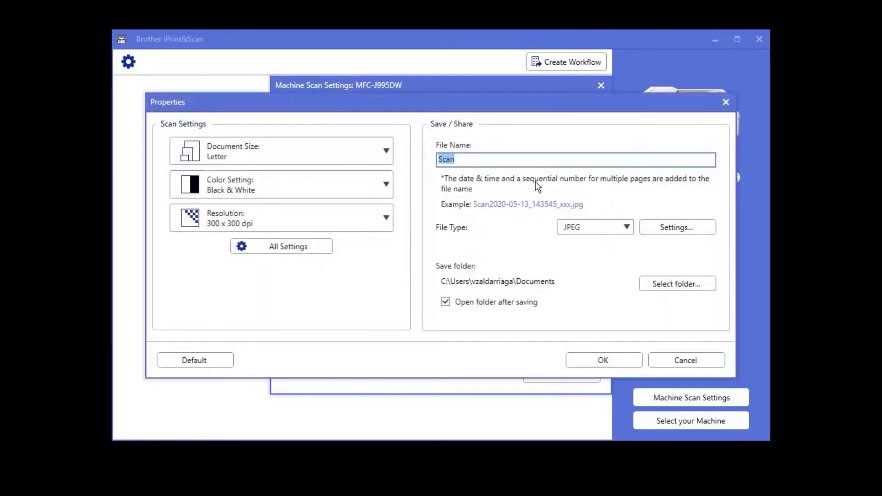
click(390, 188)
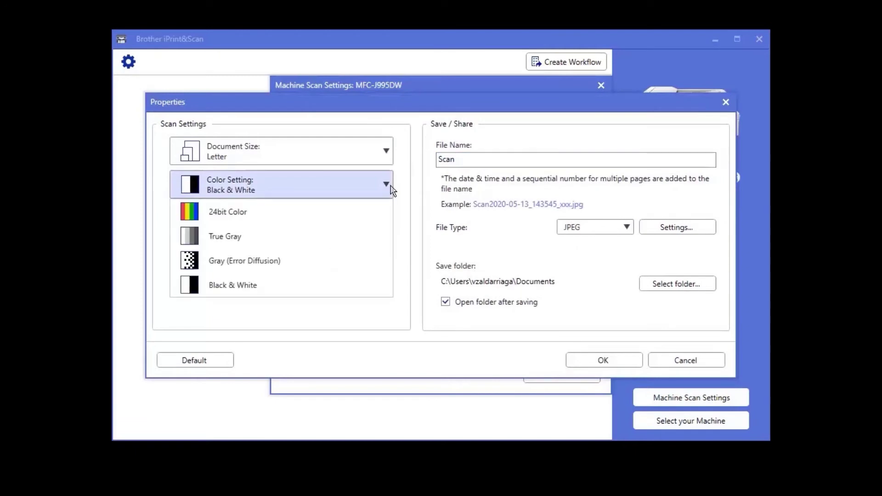
click(359, 216)
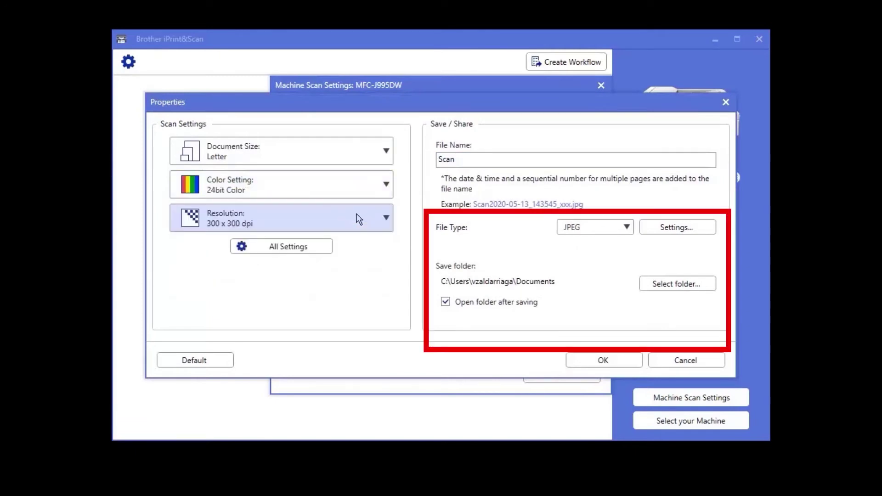
click(628, 226)
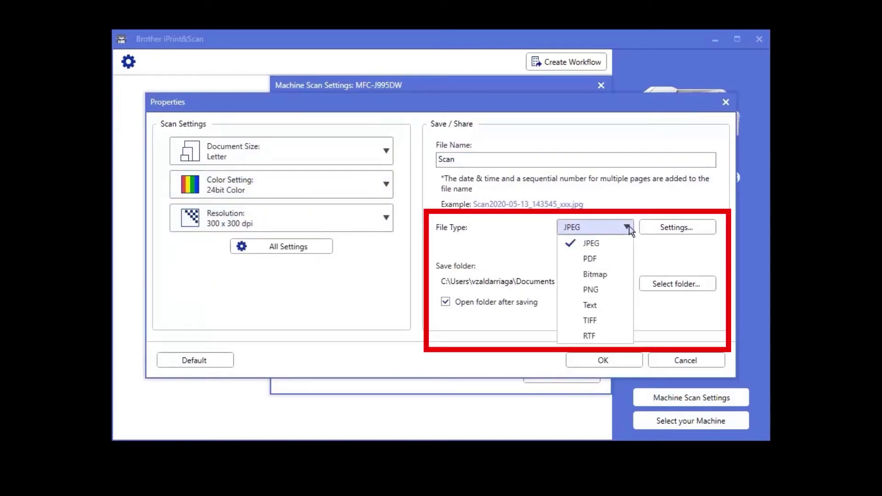
click(623, 260)
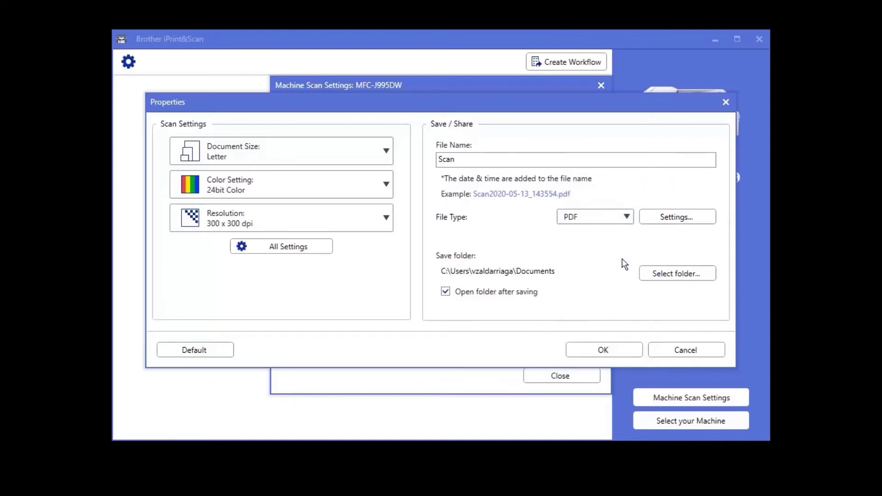
click(623, 356)
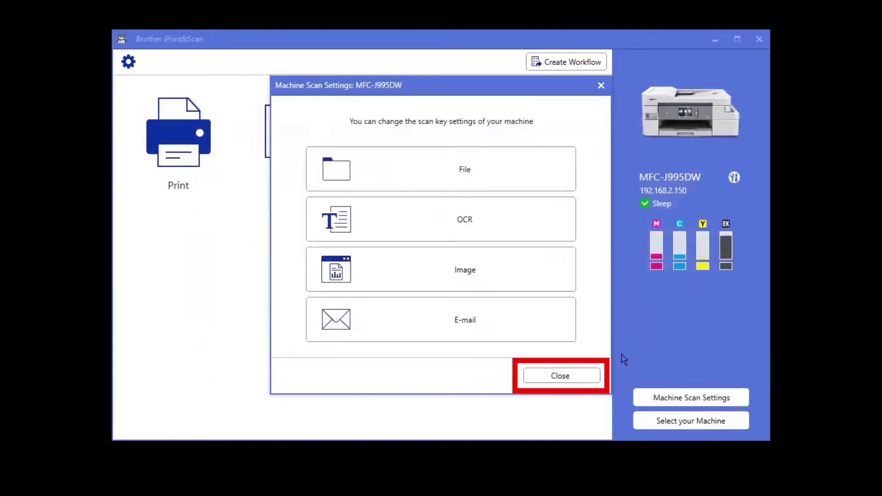
click(590, 380)
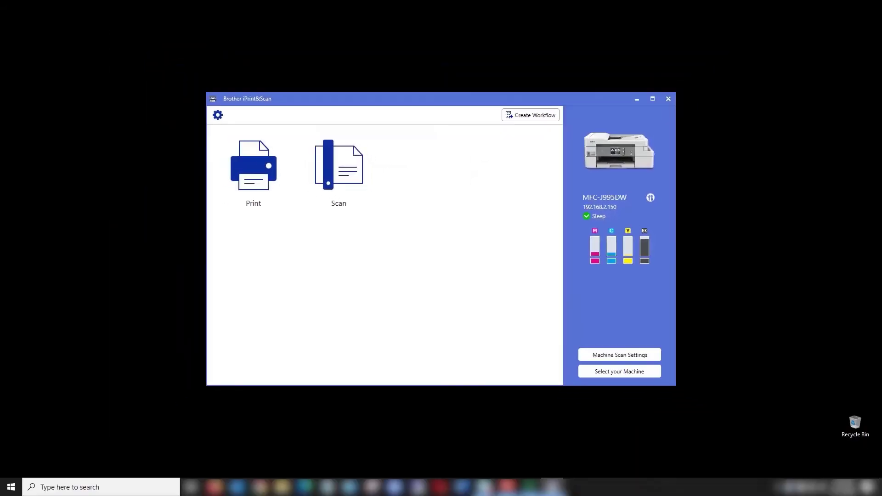
Step: Open Control Panel via Windows search and search it for 'scanners'
click(142, 485)
text(control panel)
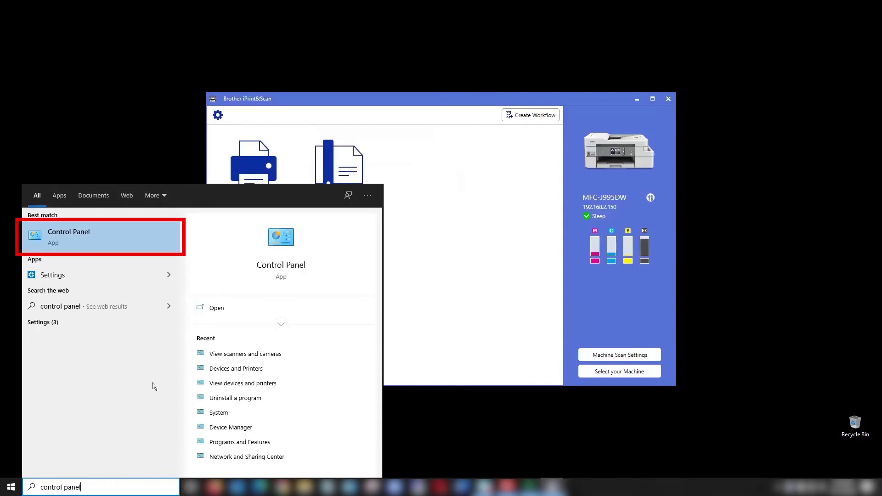
click(136, 247)
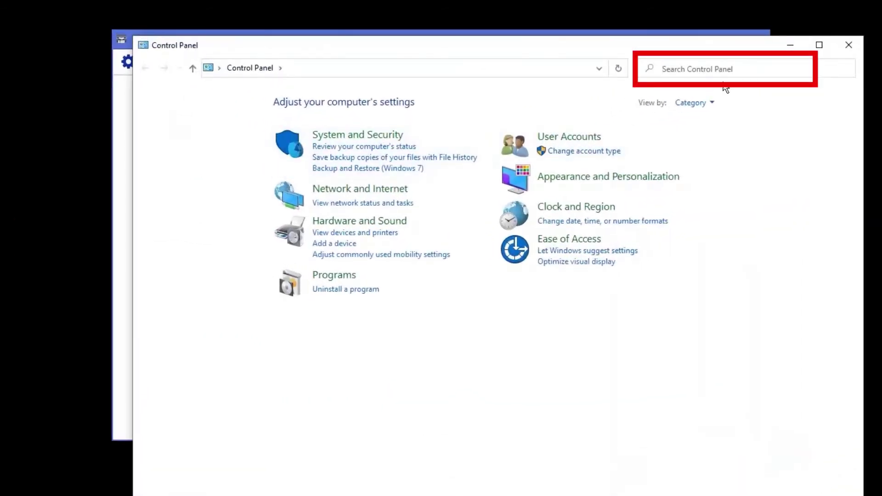
click(754, 74)
text(scanners)
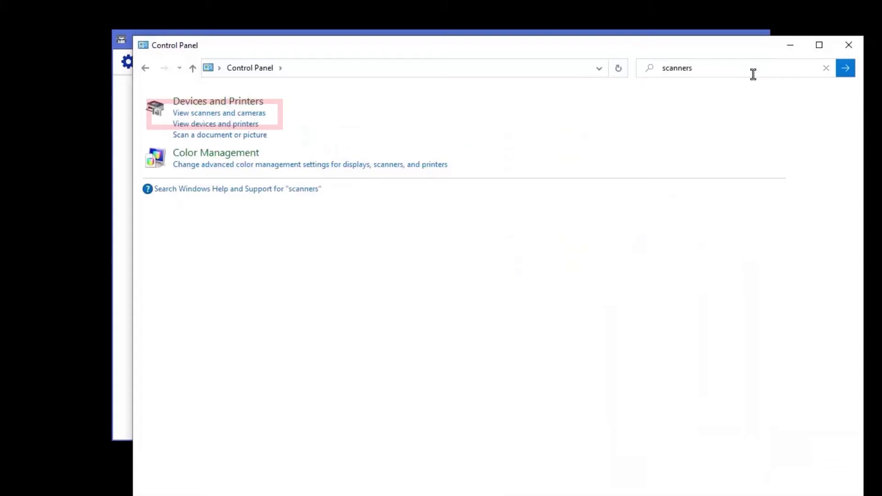
Step: Point the MFC-J995DW LAN scanner's network setting to the device found by browsing
click(265, 115)
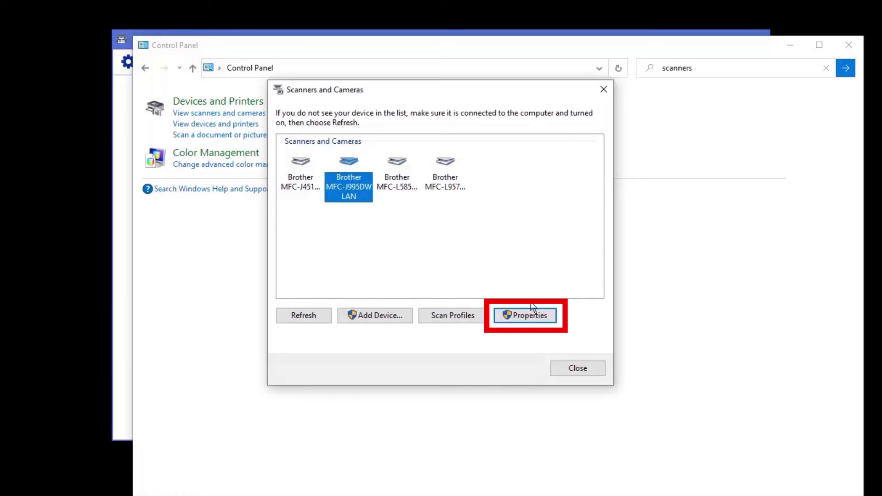
click(546, 318)
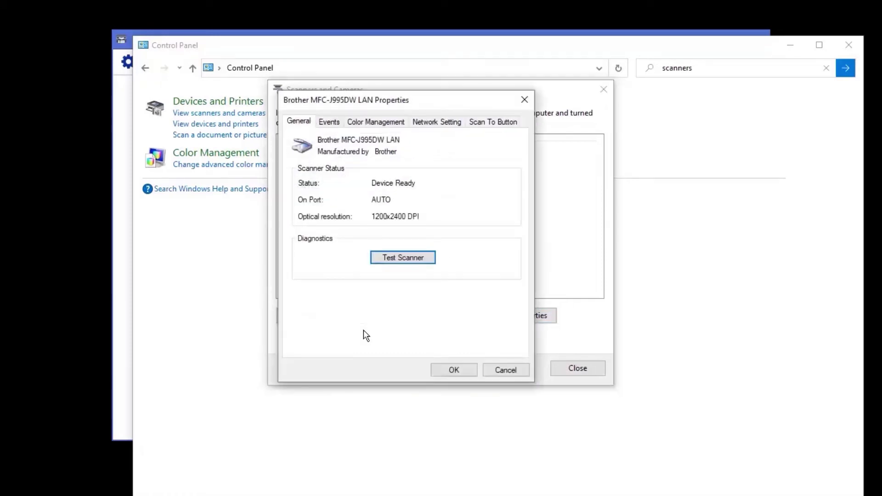
click(461, 126)
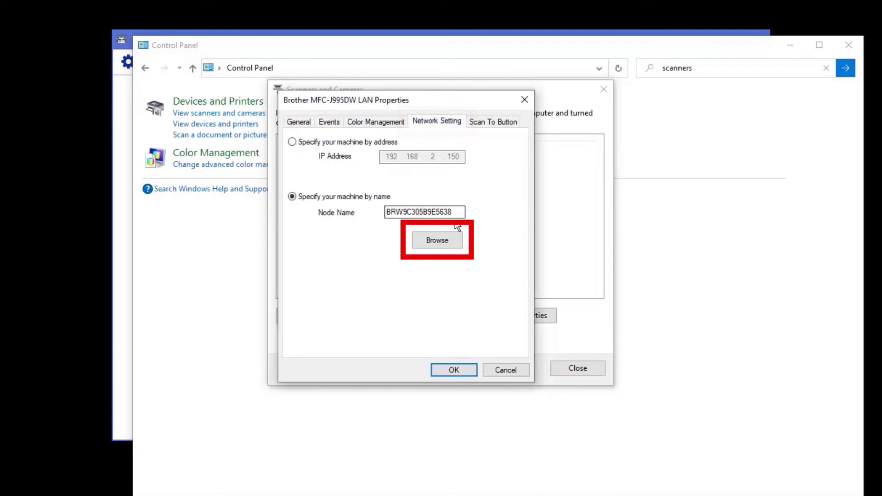
click(456, 243)
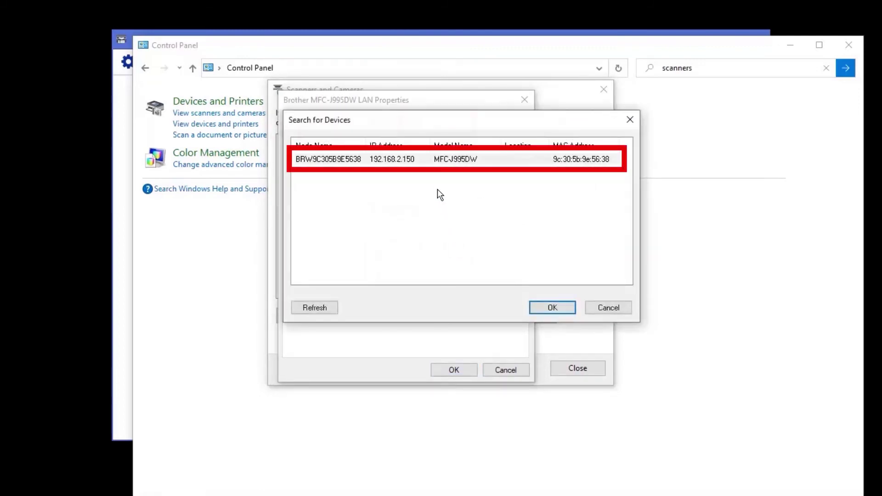
click(428, 162)
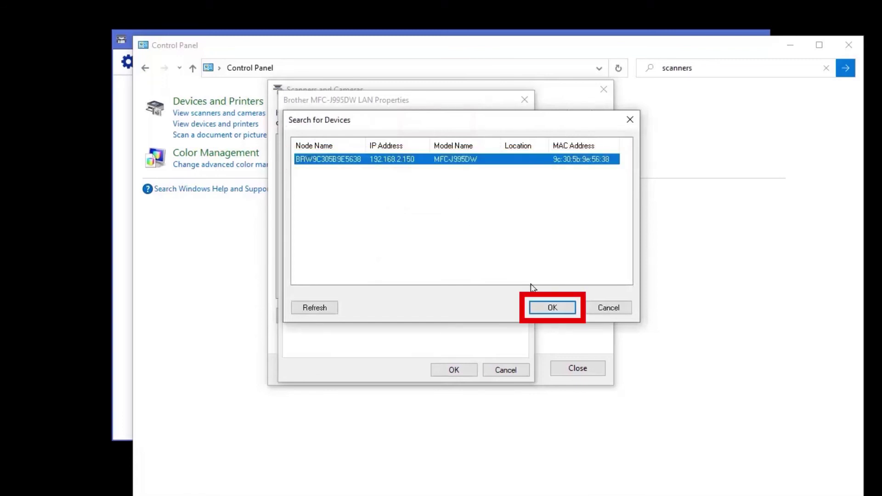
click(553, 307)
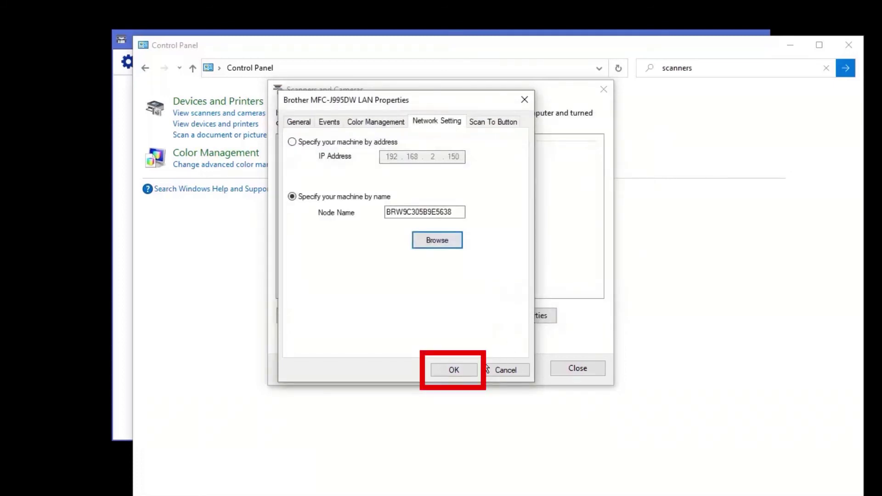
click(473, 370)
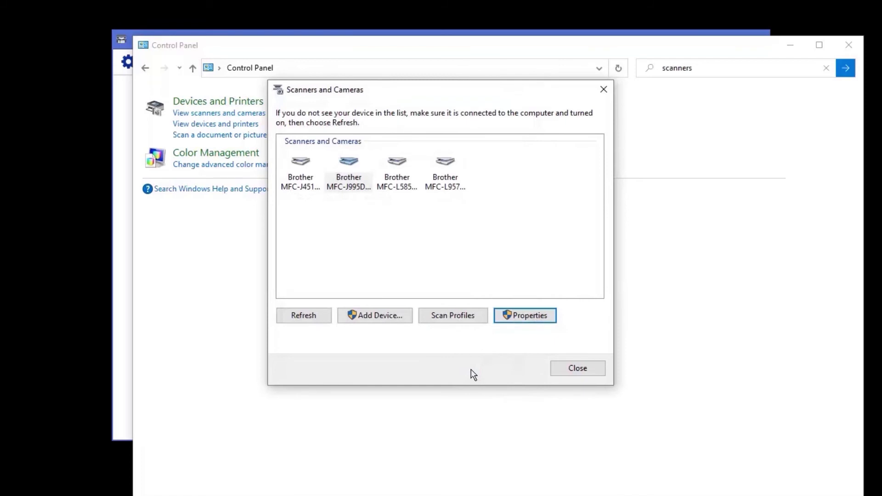
Step: In MFC-J995DW LAN properties, specify the machine by address 192.168.2.150
click(367, 193)
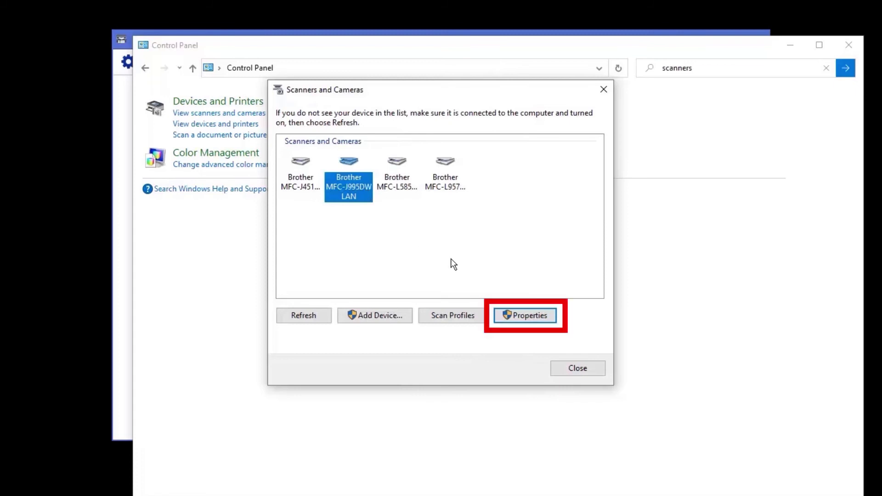
click(546, 318)
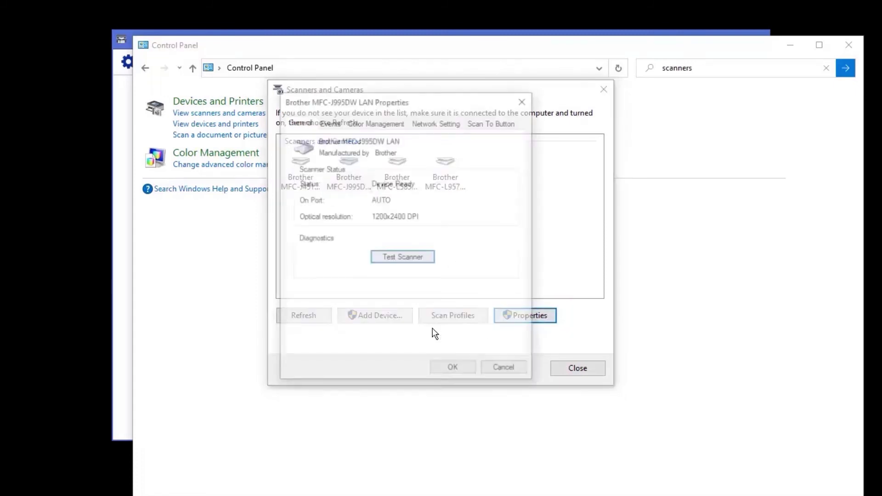
click(460, 123)
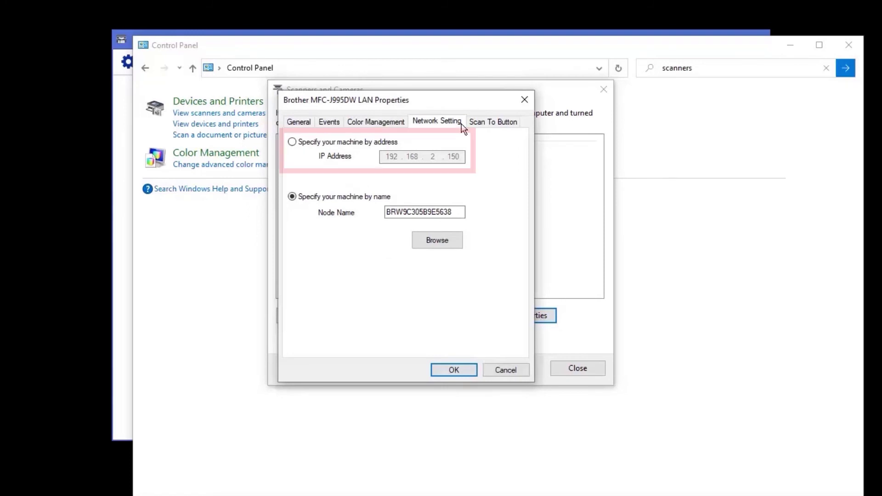
click(292, 142)
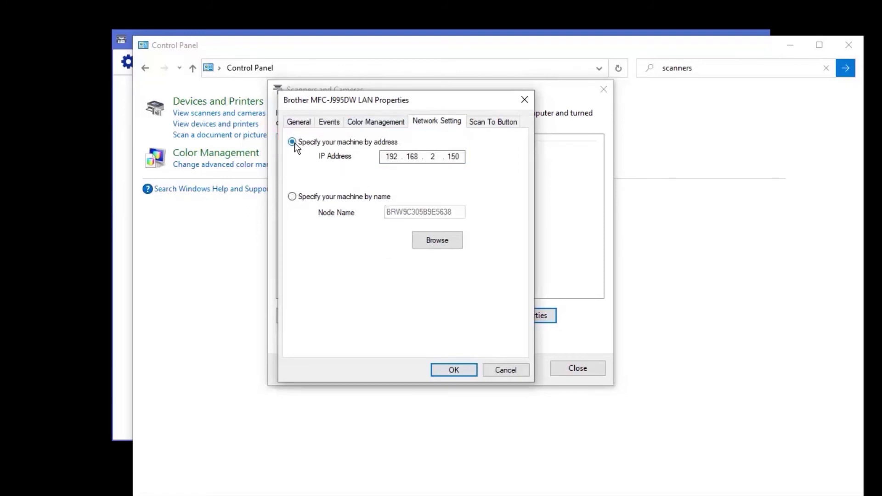